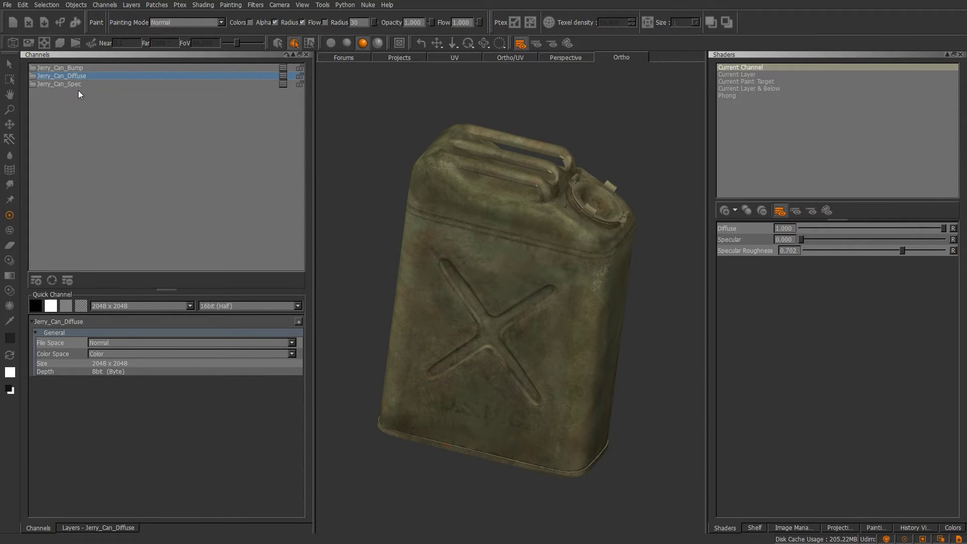
- Display the Jerry_Can_Bump channel on the can and bring up the Add Channel settings
click(56, 68)
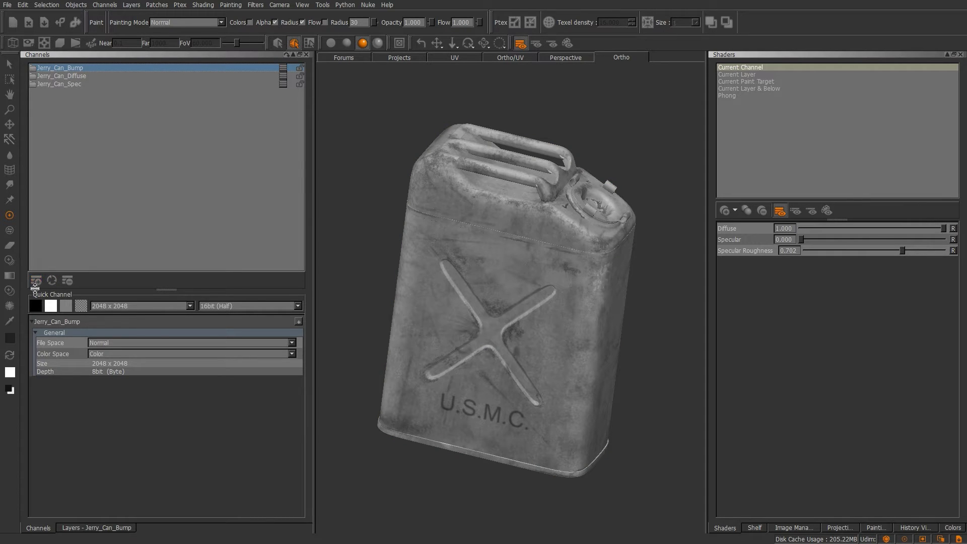
click(36, 281)
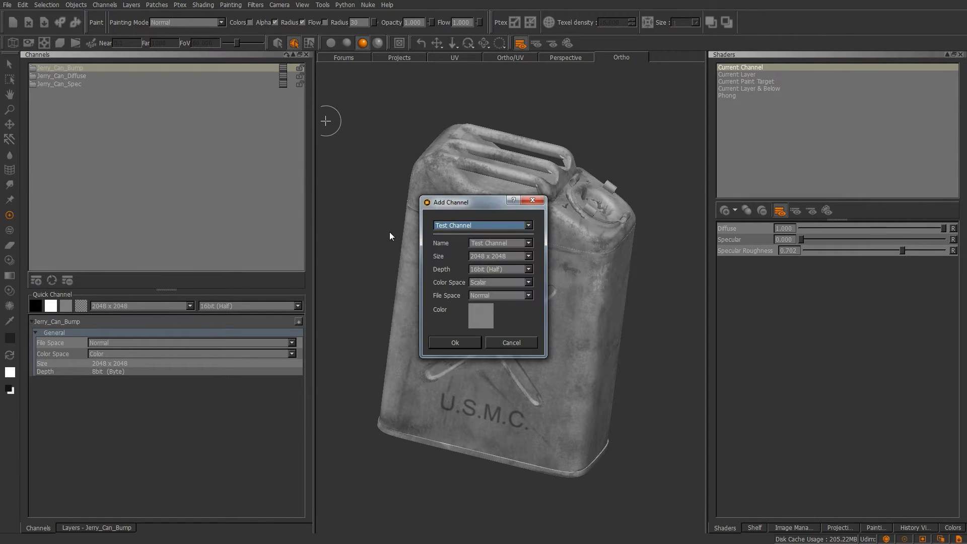
- Review the Add Channel dropdowns, keeping 2048 x 2048, 16bit (Half), Scalar and Normal file space
click(492, 255)
click(495, 258)
click(503, 269)
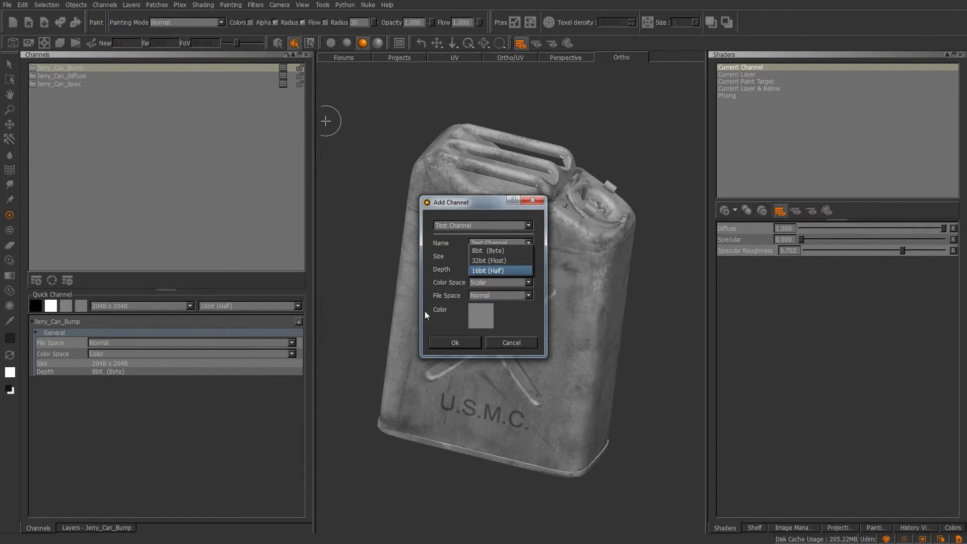
click(510, 260)
click(492, 282)
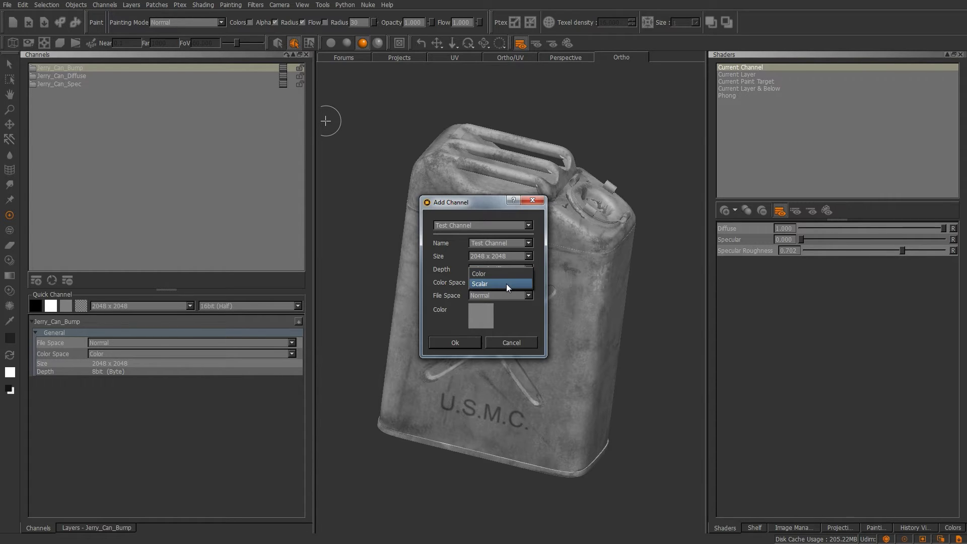
click(506, 283)
click(511, 296)
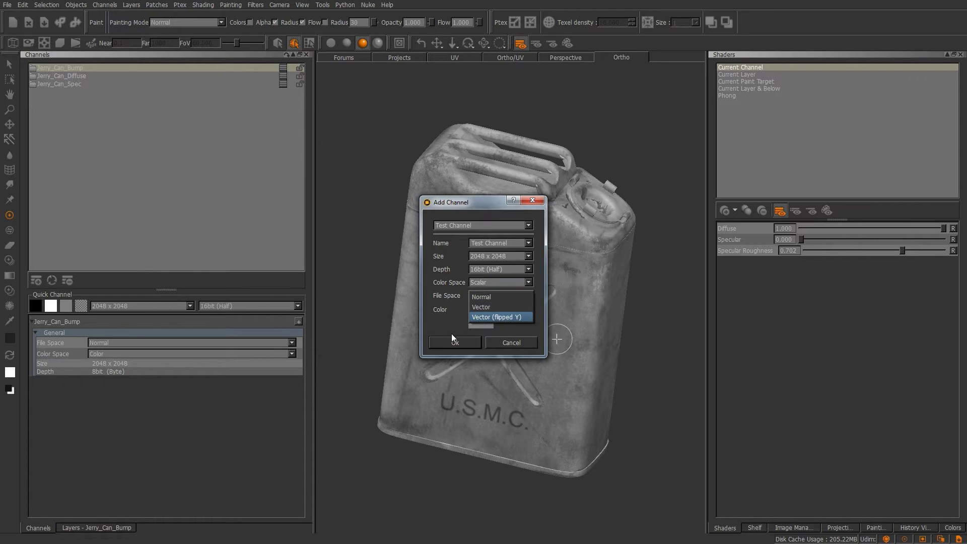
click(504, 331)
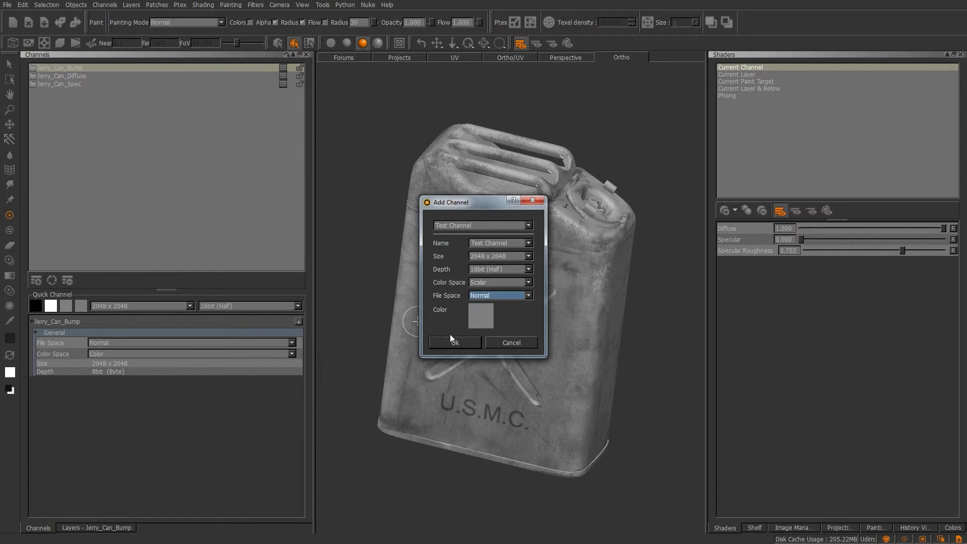
- Check the mid-grey fill colour in the picker, then cancel adding the channel
click(481, 316)
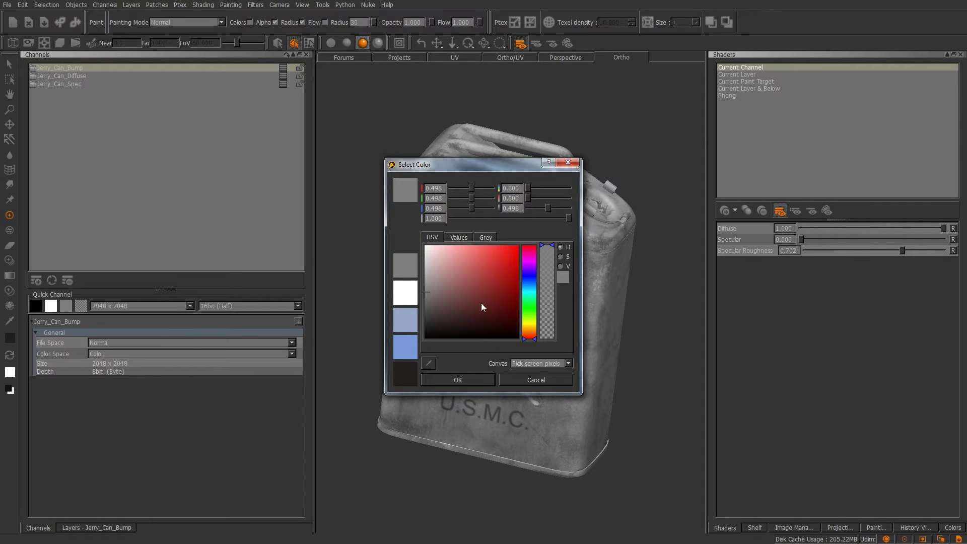
click(527, 380)
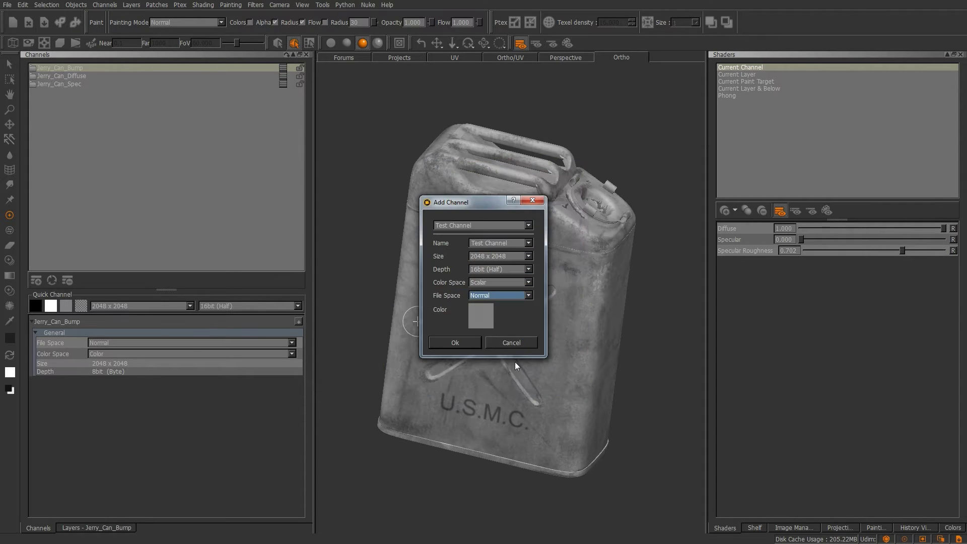
click(506, 338)
- Inspect Channel Presets without creating any presets, then reopen the Channels context menu
right_click(126, 162)
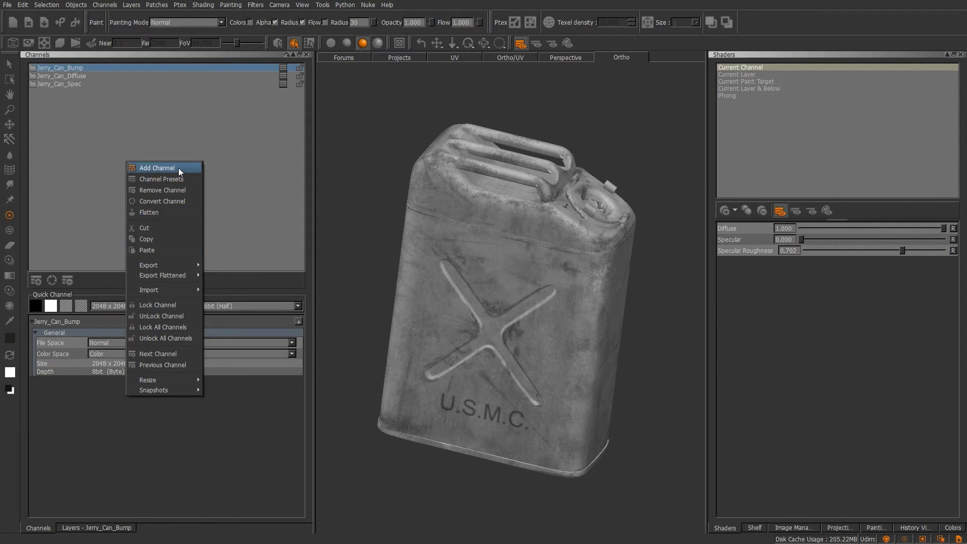
click(188, 179)
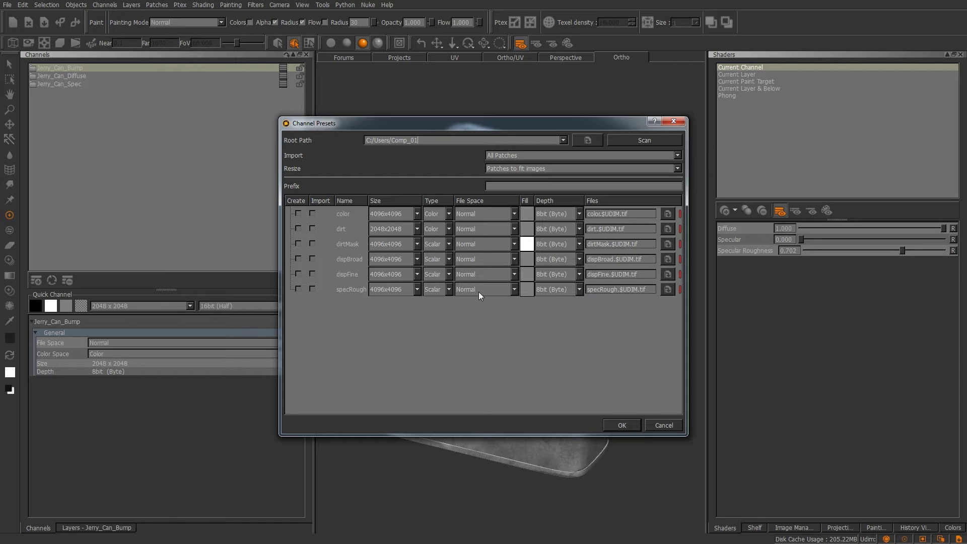
click(681, 121)
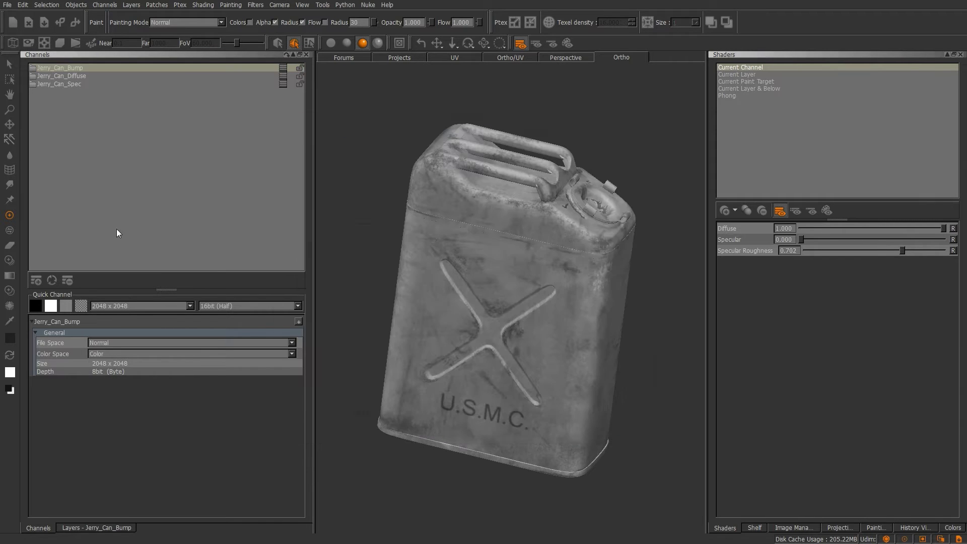
right_click(123, 136)
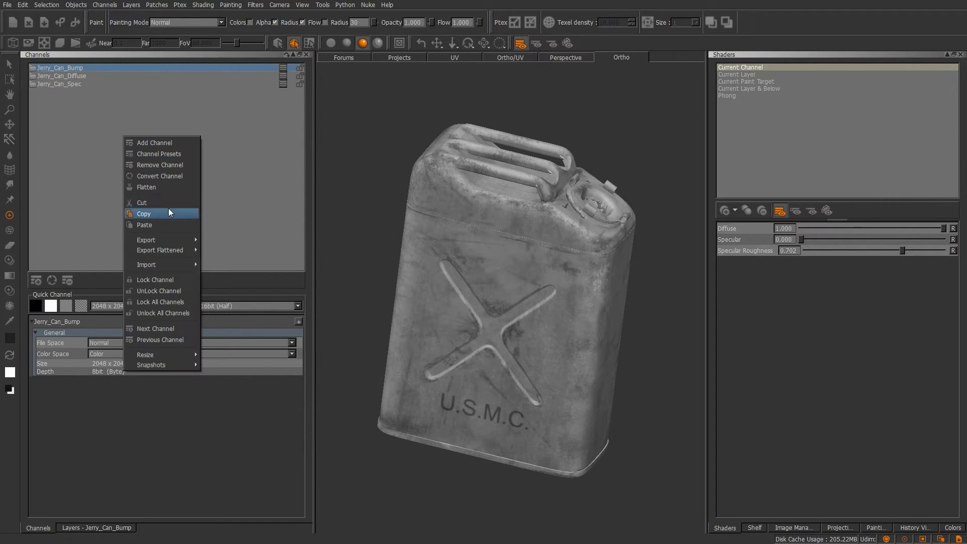
- Convert Jerry_Can_Bump with 16bit (Half) as the target texel format, then dismiss the context menu
click(180, 177)
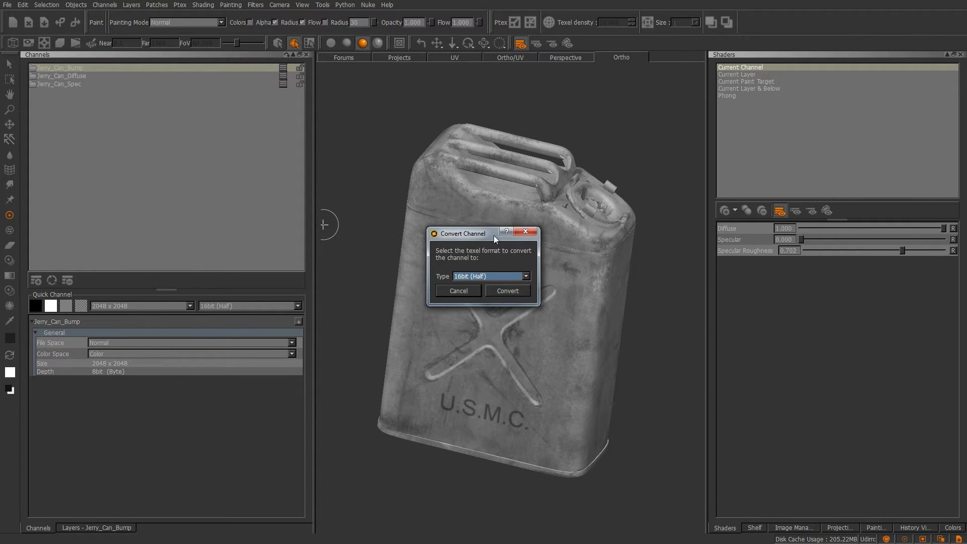
drag(494, 235, 462, 213)
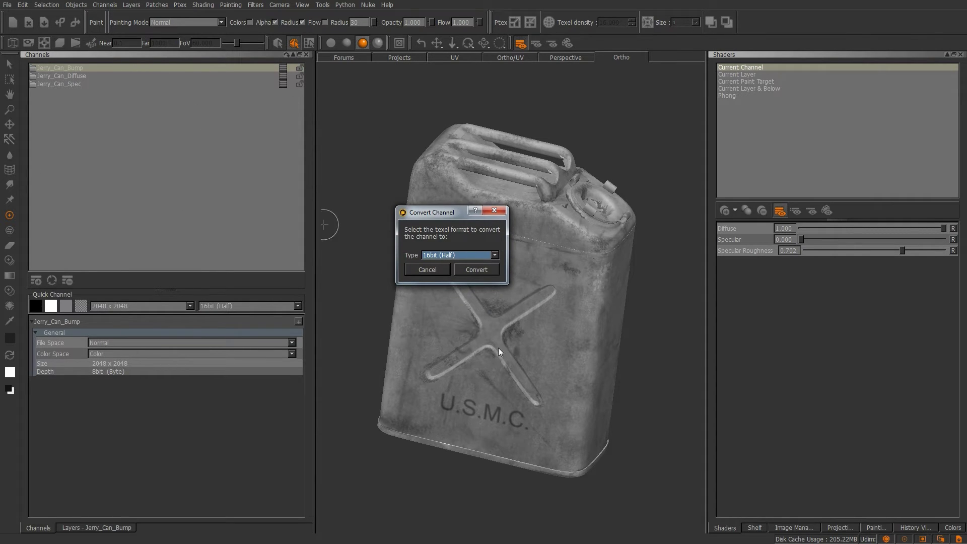
click(462, 253)
click(448, 262)
click(476, 271)
right_click(141, 156)
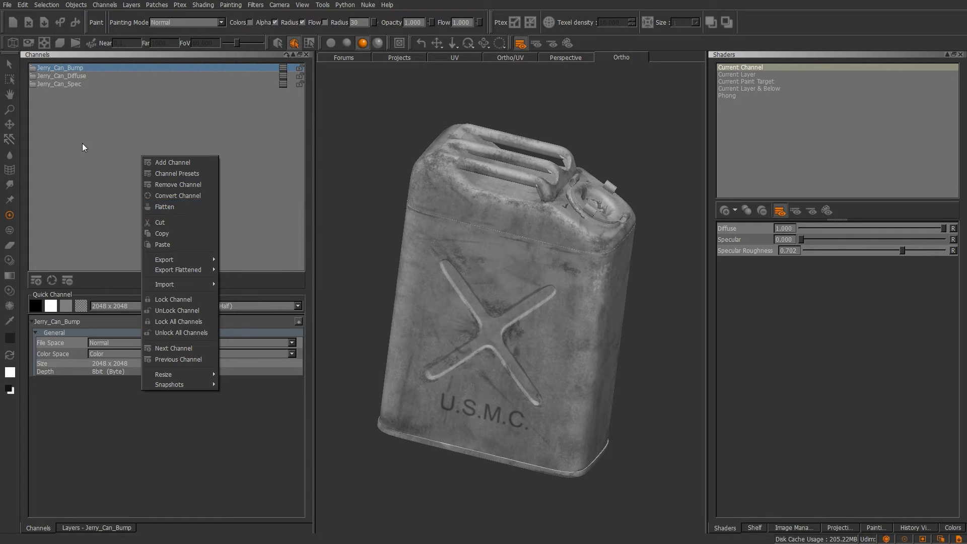
click(99, 131)
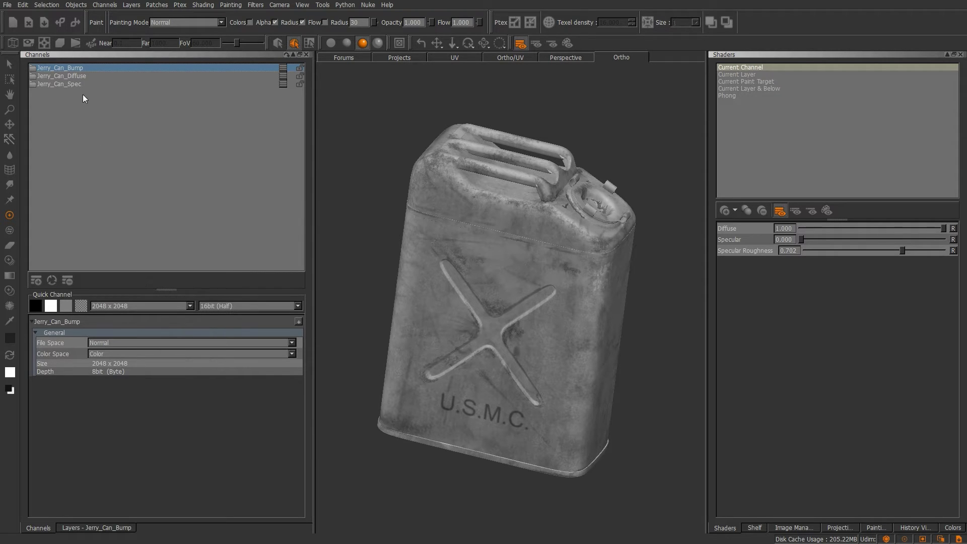
- Duplicate the Jerry_Can_Diffuse channel by copying and pasting it in the Channels palette
click(76, 76)
right_click(78, 78)
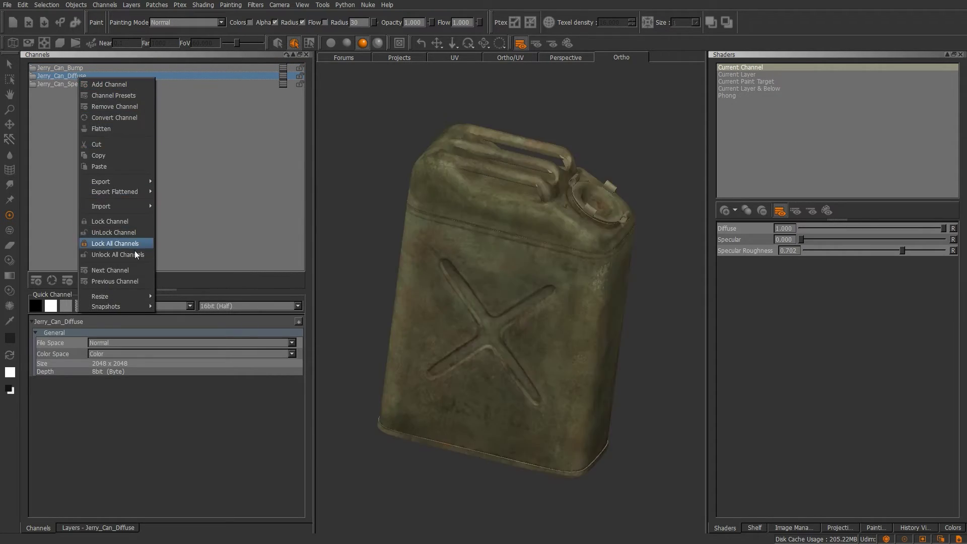
click(126, 153)
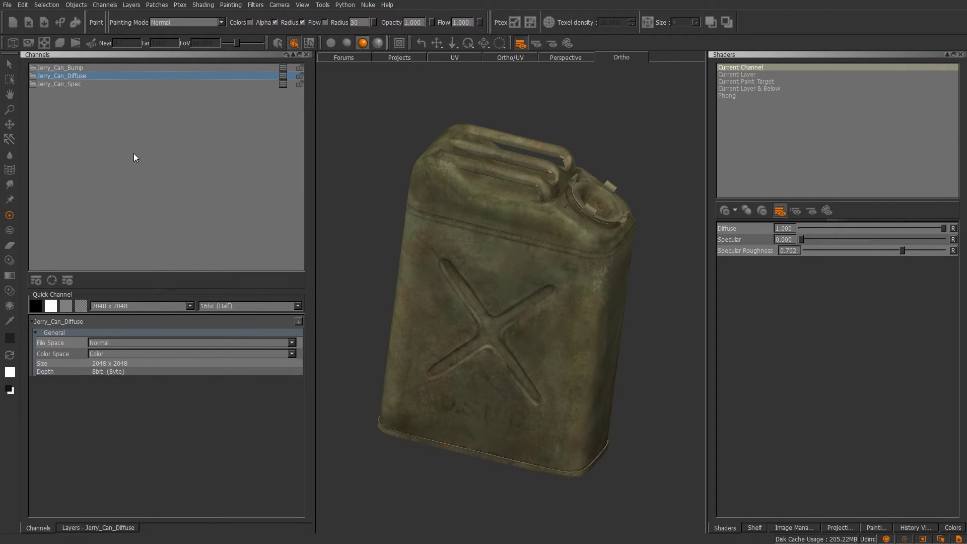
right_click(134, 153)
click(156, 242)
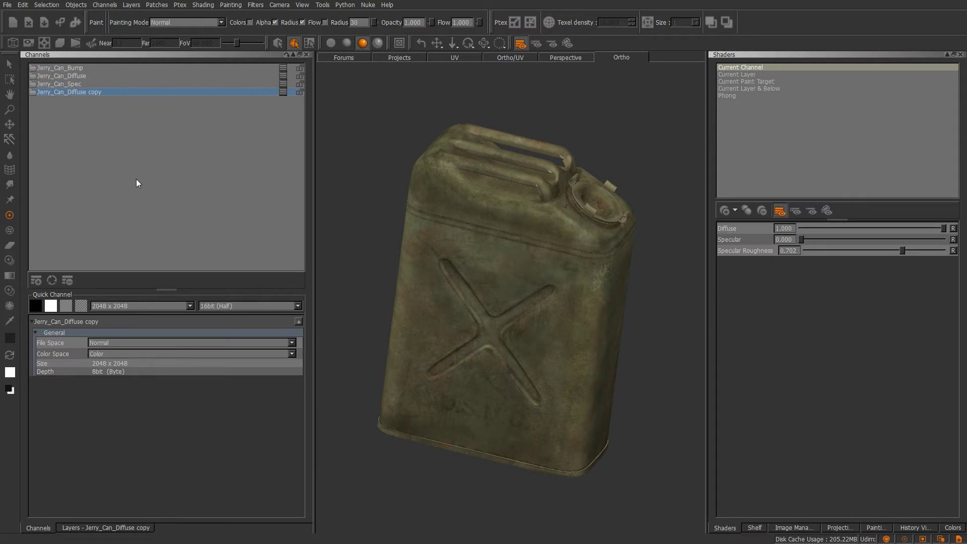
- Flatten Jerry_Can_Diffuse copy and view its single Base layer in the Layers tab
right_click(101, 96)
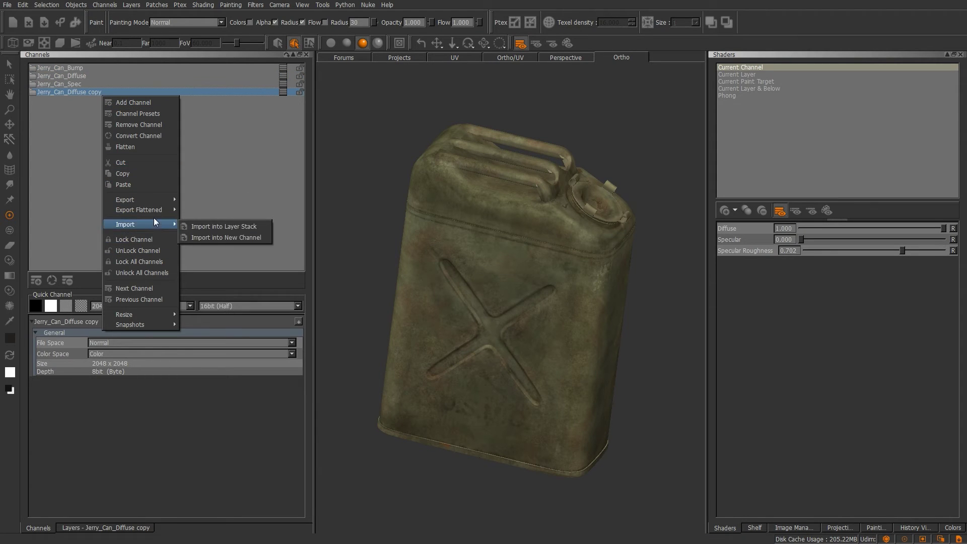
click(150, 146)
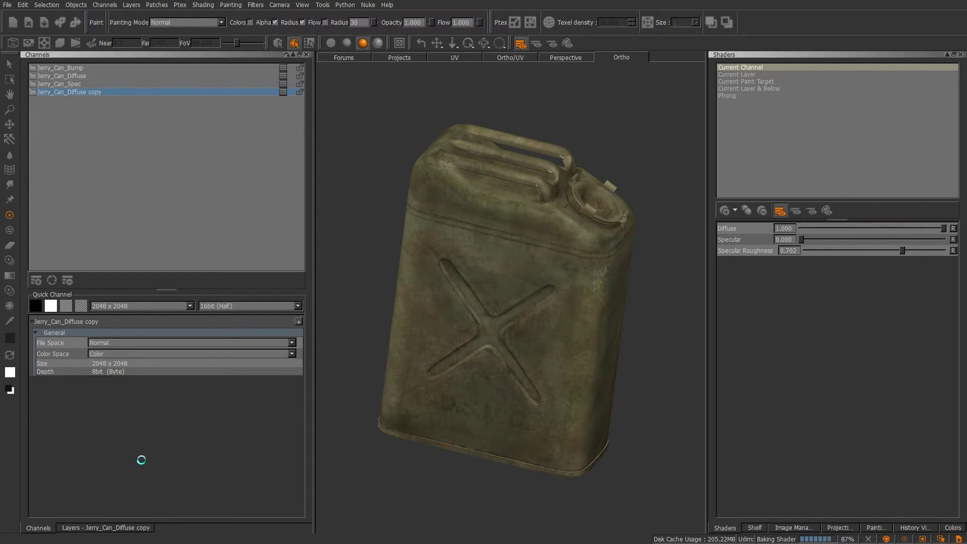
click(84, 528)
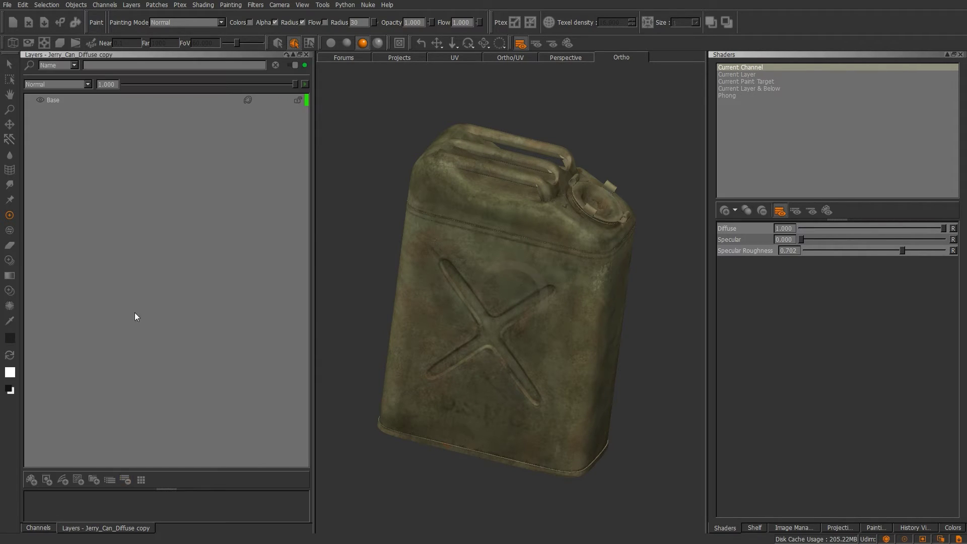
- Return to the Channels palette and delete the Jerry_Can_Diffuse copy channel
click(305, 54)
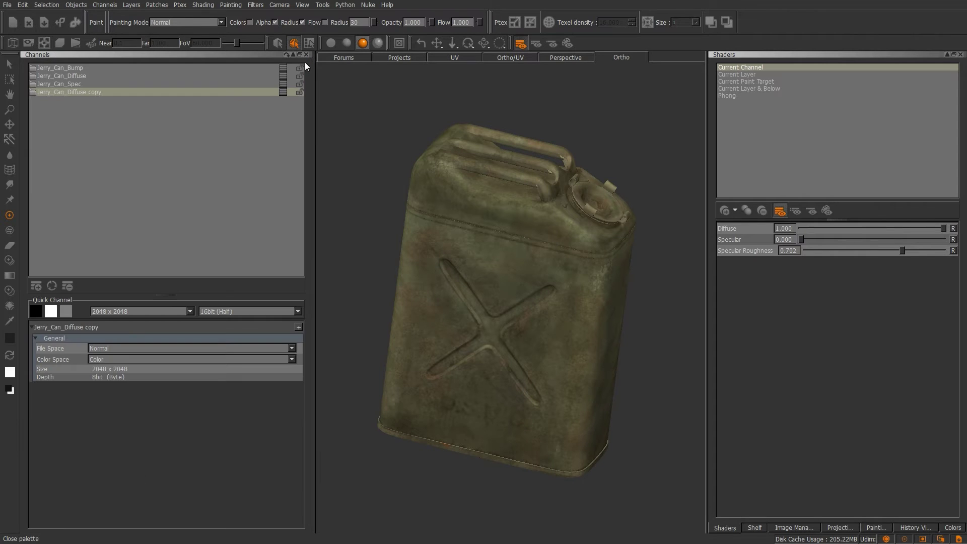
right_click(96, 92)
click(54, 176)
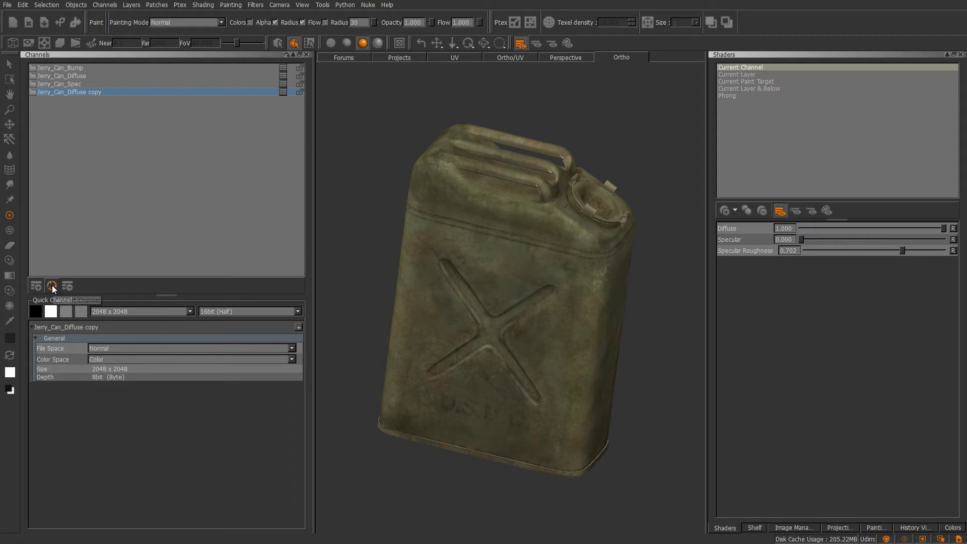
click(68, 285)
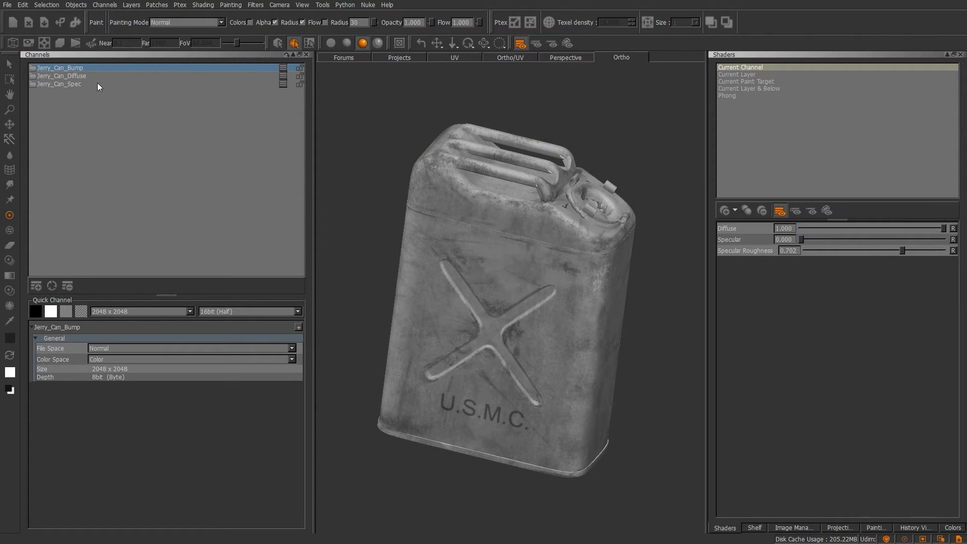
- Switch to Jerry_Can_Diffuse, then Jerry_Can_Spec, keeping Spec's colour space as Color
click(58, 76)
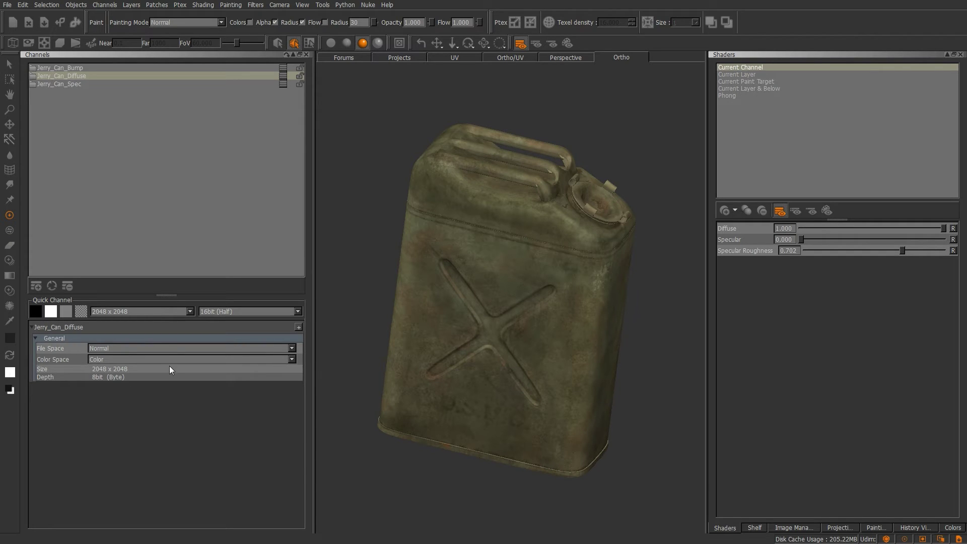
click(59, 84)
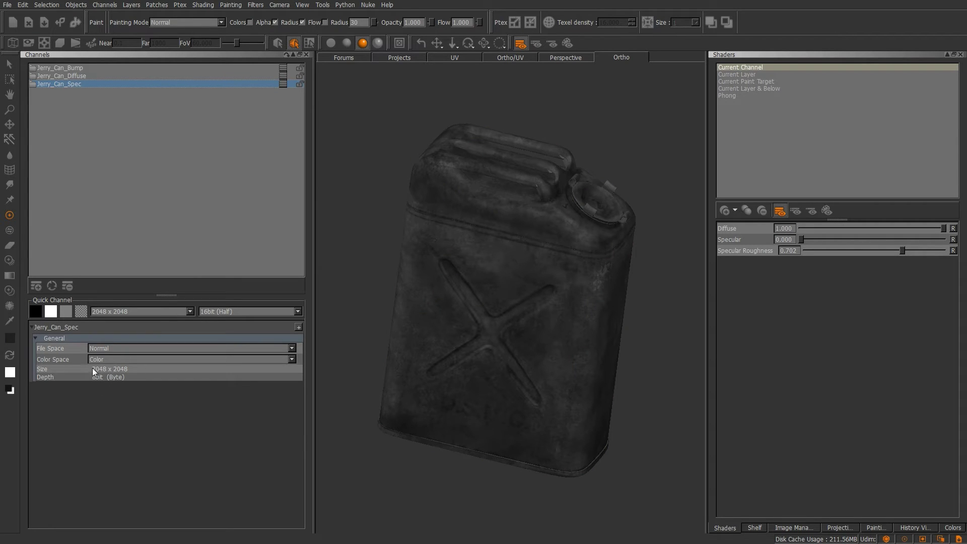
click(113, 360)
click(144, 395)
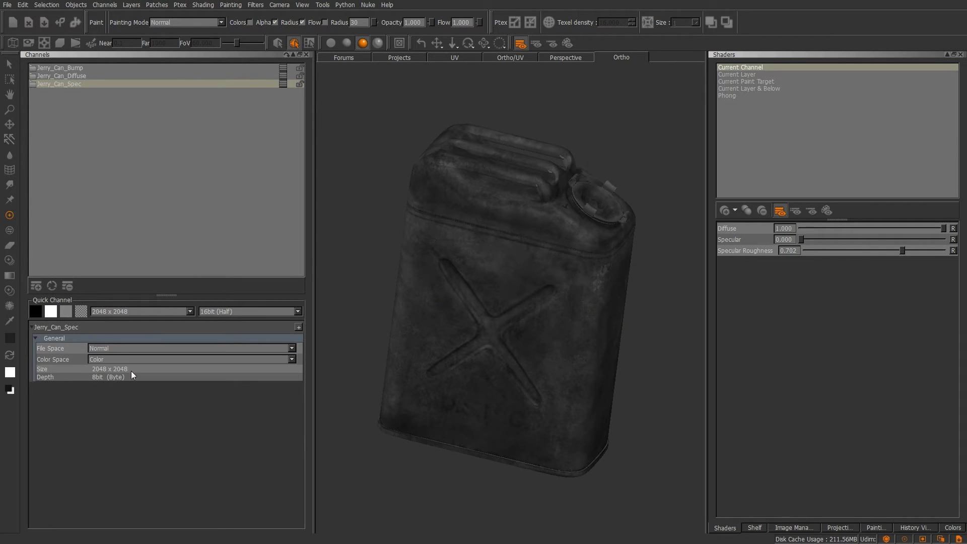
- Show Jerry_Can_Spec's layer stack (Levels 3, Saturation, Shared Group) in a floating palette
click(283, 84)
scroll(335, 159, down, 5)
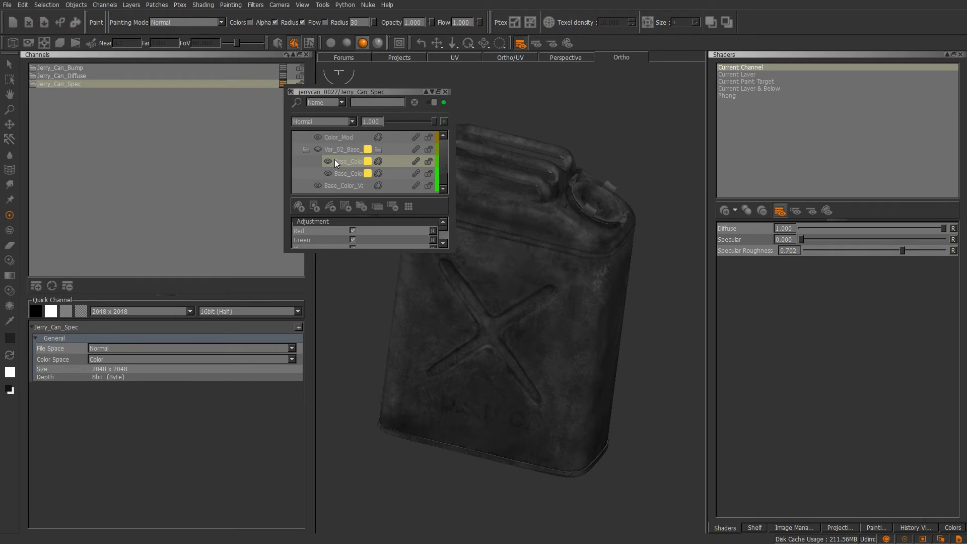
scroll(335, 159, up, 5)
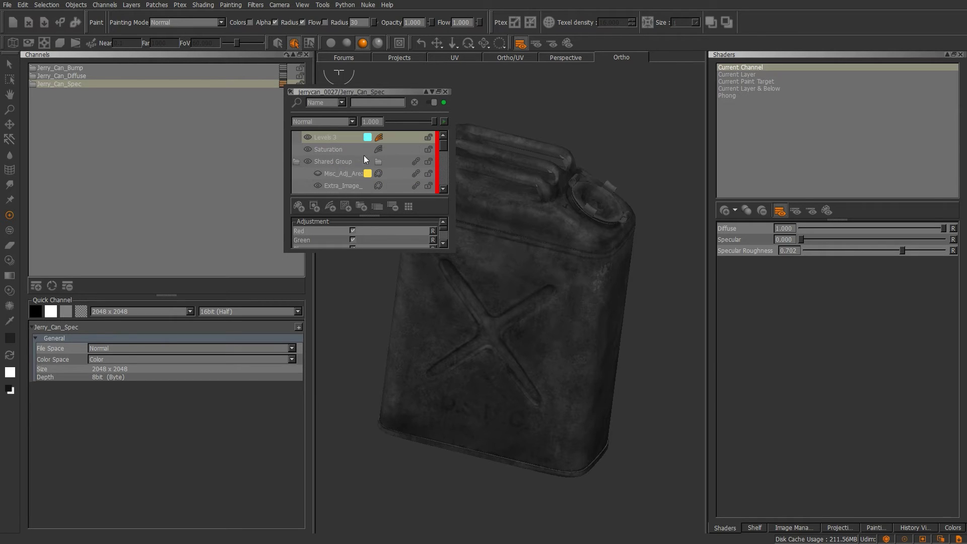
drag(381, 92, 425, 122)
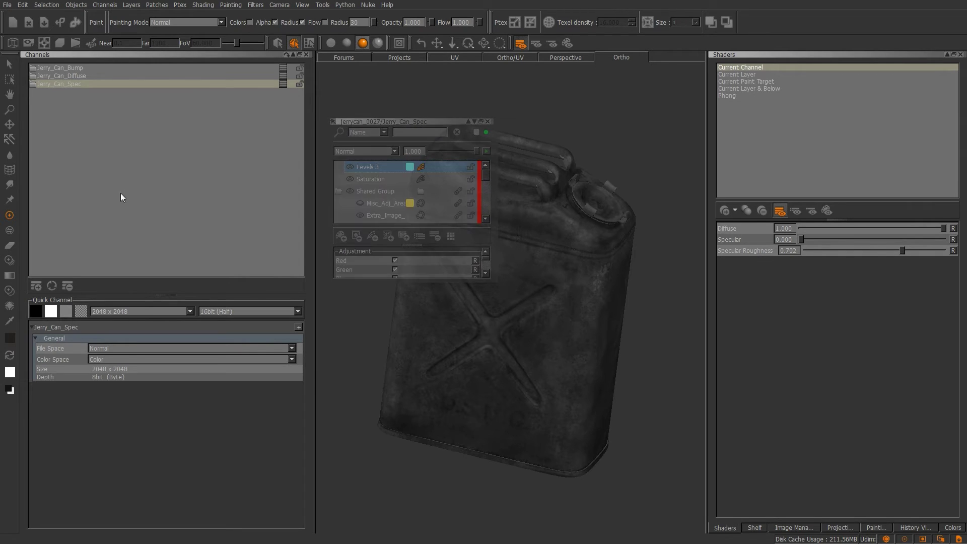
- Pin and reposition the floating Layers palette, close it, and make Jerry_Can_Diffuse current
click(286, 84)
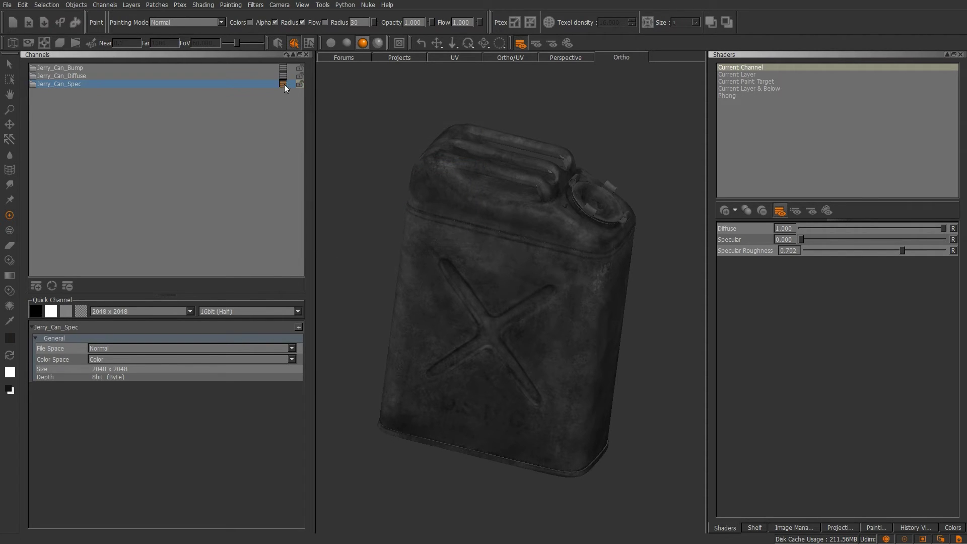
mouse_move(284, 84)
drag(353, 92, 395, 115)
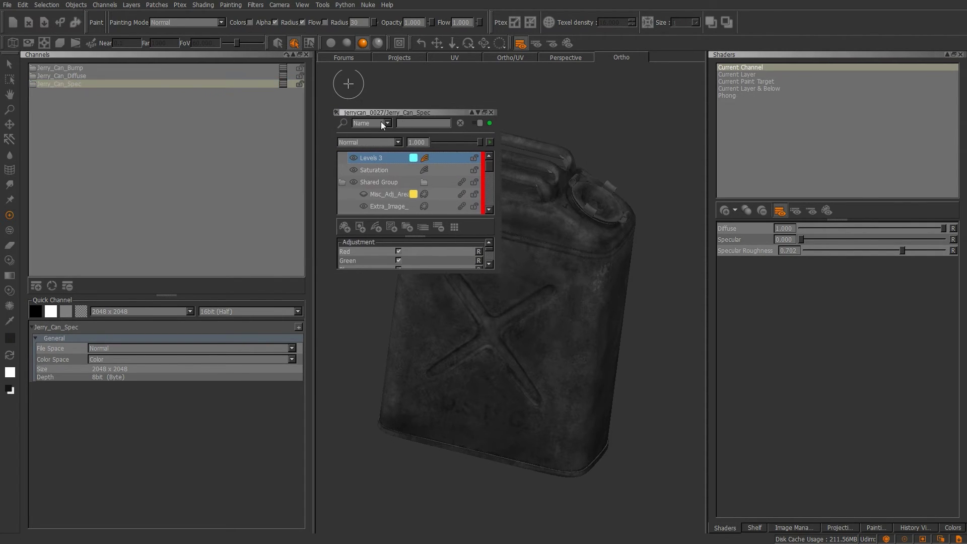
click(337, 114)
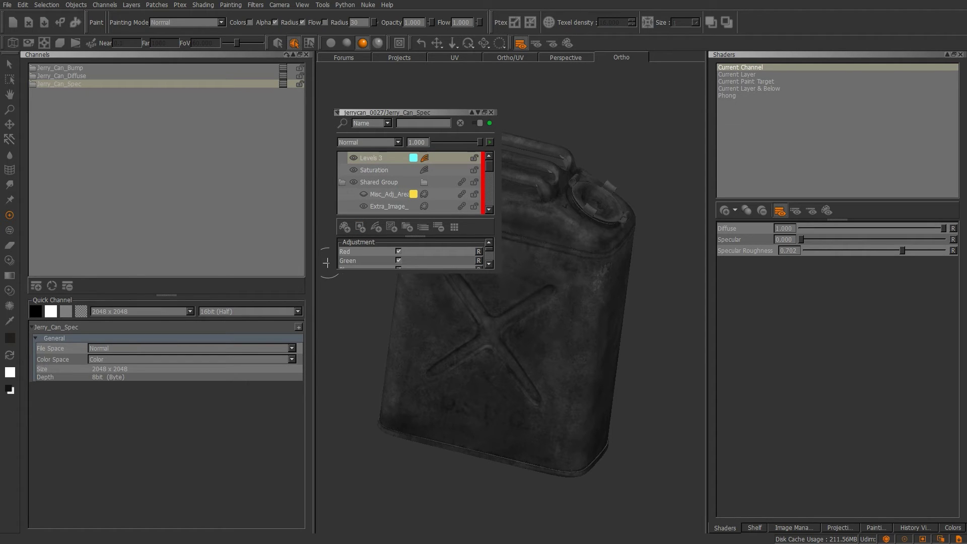
drag(437, 113, 470, 229)
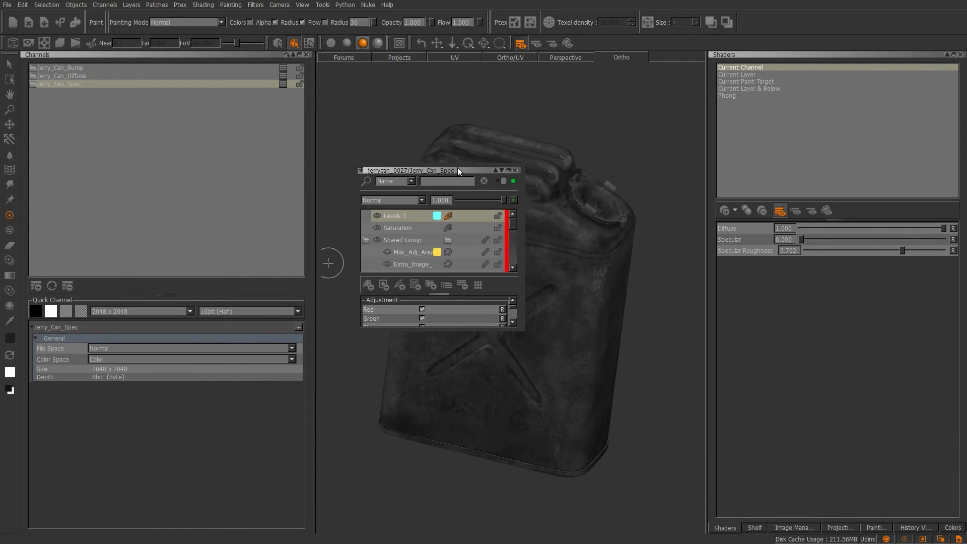
click(515, 169)
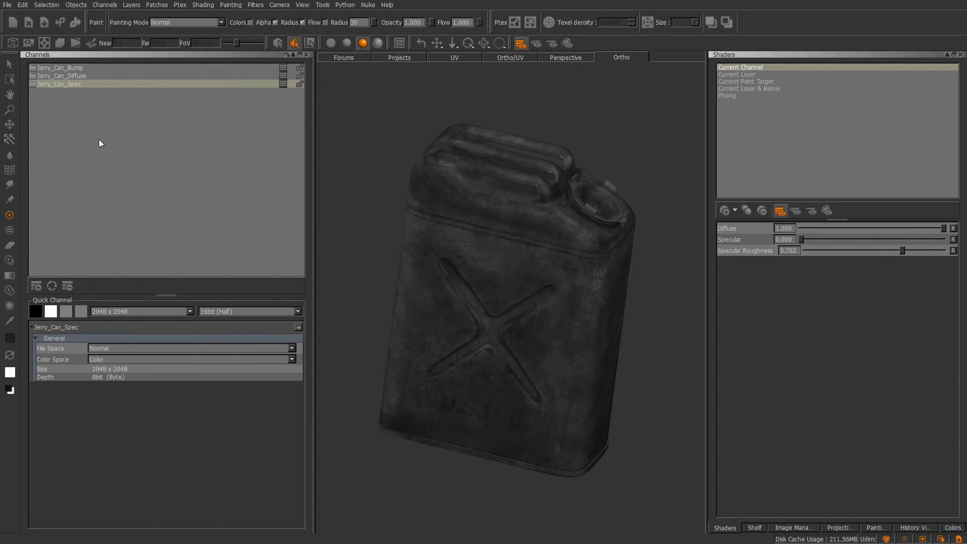
click(73, 77)
- Set up Export Current Channel for Jerry_Can_Diffuse with the home folder, then cancel without exporting
right_click(74, 77)
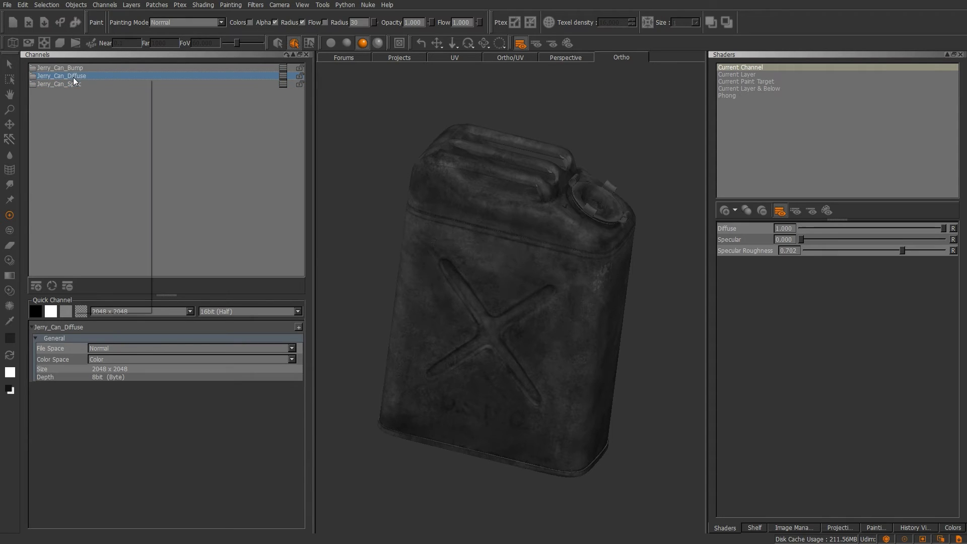
mouse_move(125, 201)
mouse_move(123, 184)
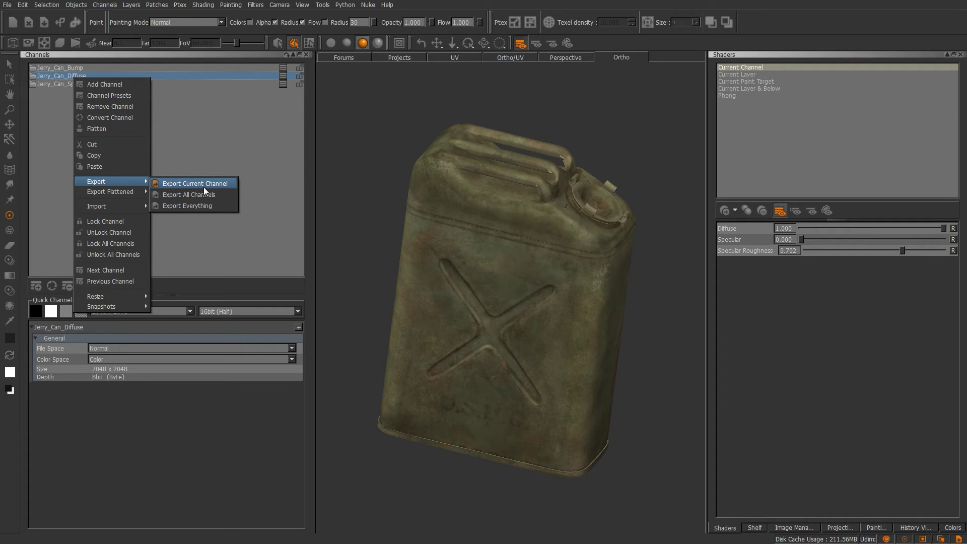
click(189, 184)
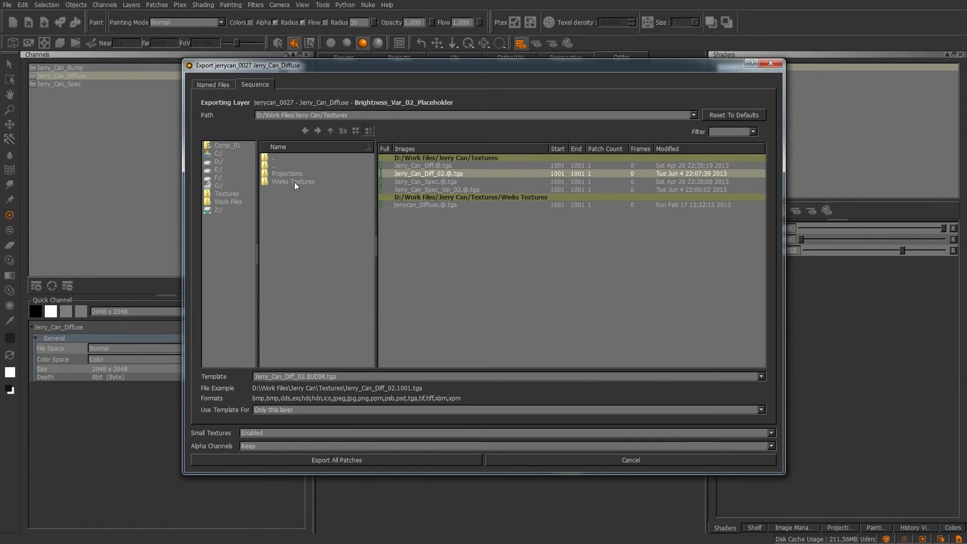
click(227, 145)
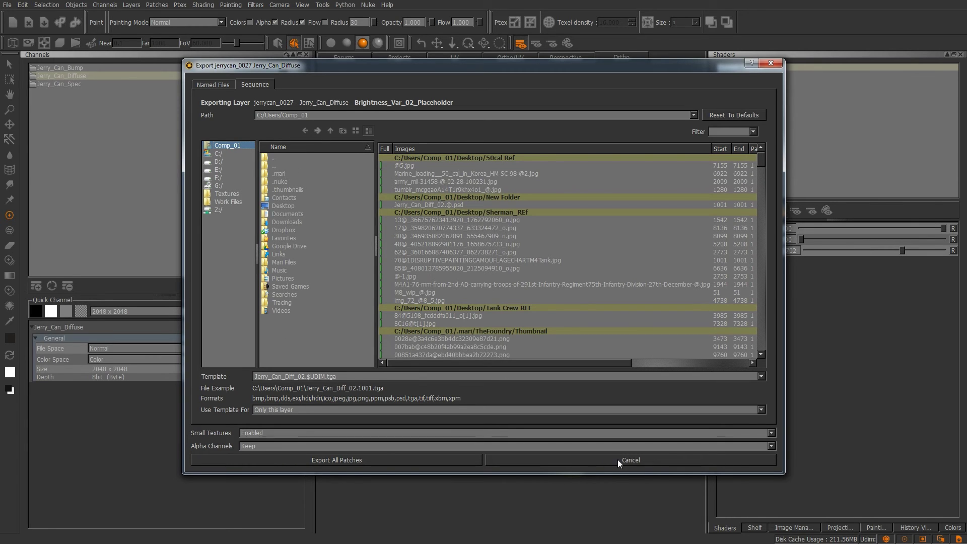
click(528, 460)
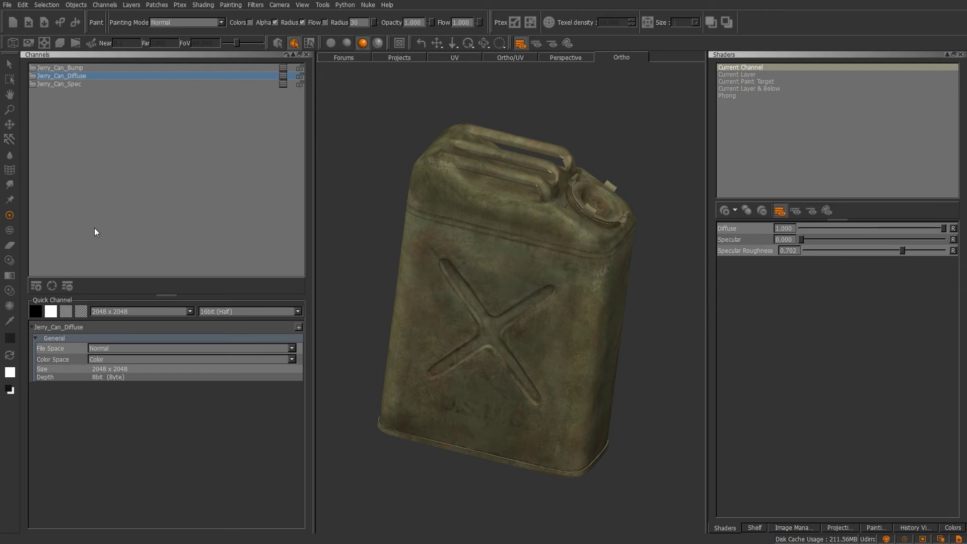
- Show Jerry_Can_Diffuse's channel menu with its Export Flattened options
right_click(84, 78)
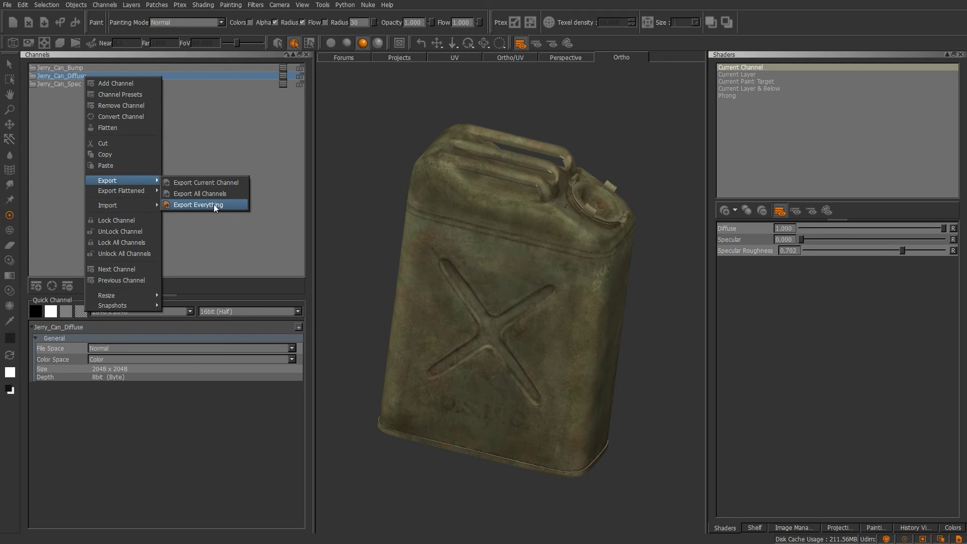
mouse_move(134, 194)
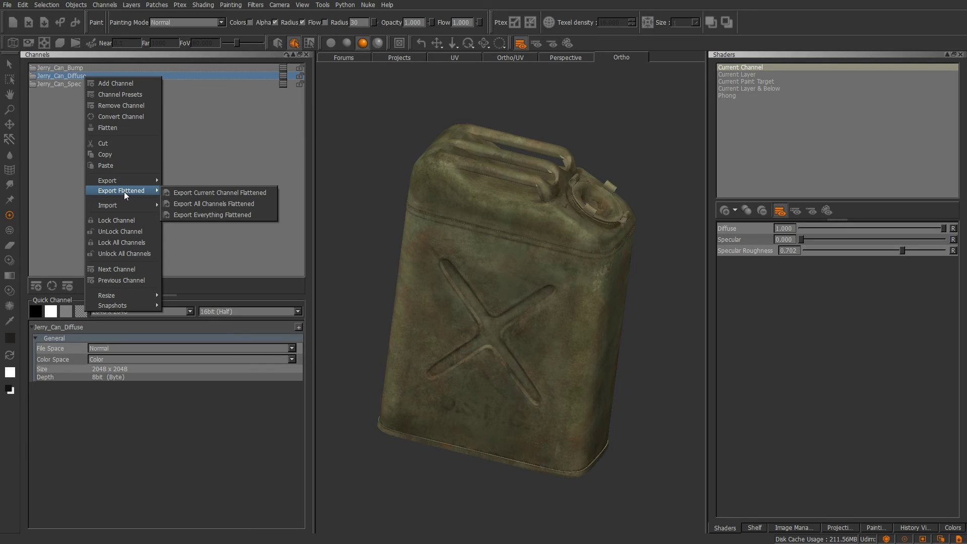